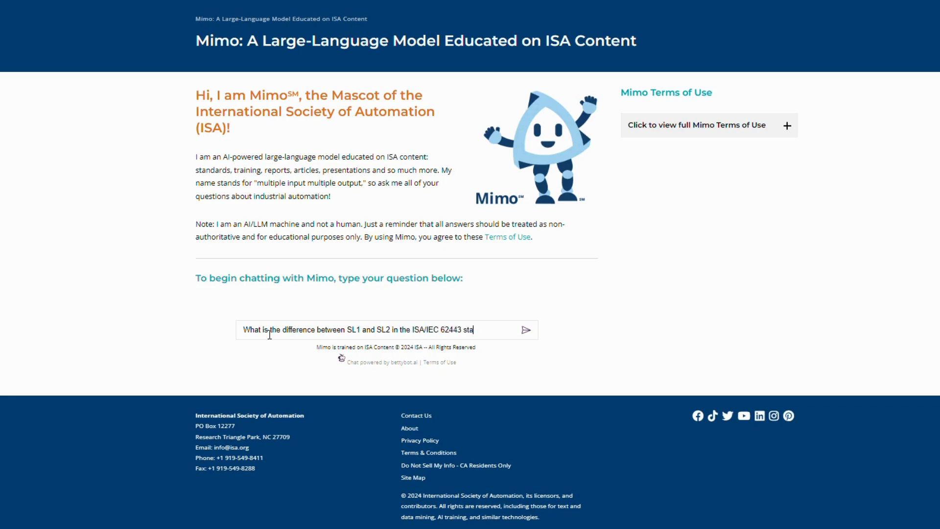
pyautogui.write('?')
# Send the SL1 versus SL2 question and let Mimo's detailed answer stream in
pyautogui.press('Return')
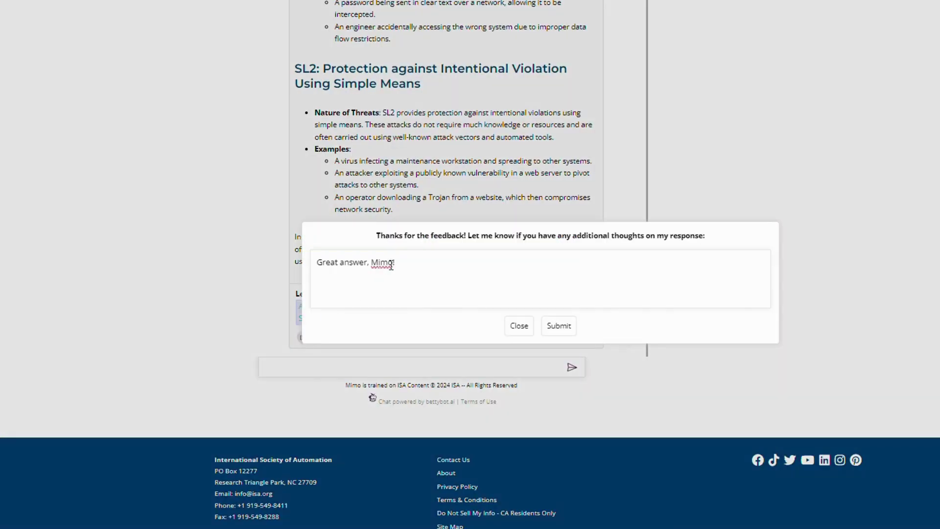
# Submit the 'Great answer, Mimo' praise, then start thumbs-down feedback on another answer
pyautogui.click(423, 257)
pyautogui.click(559, 327)
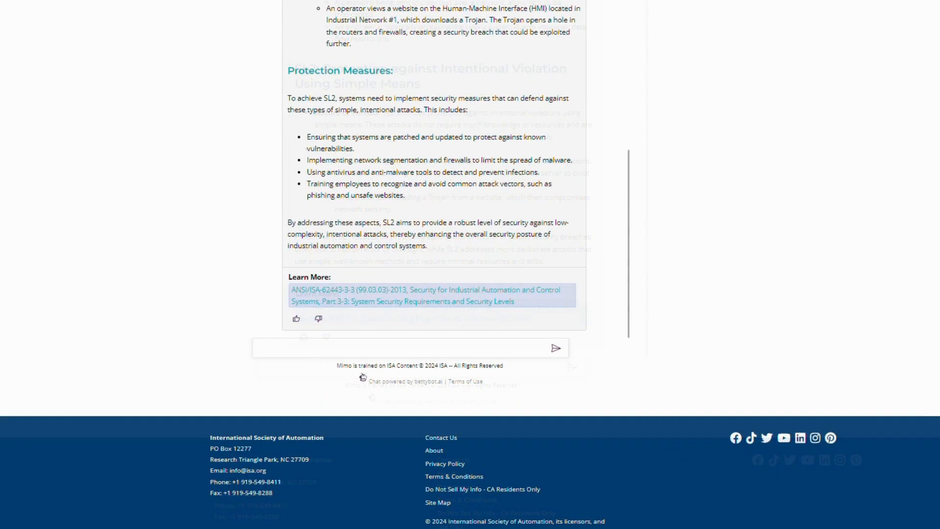
pyautogui.click(320, 319)
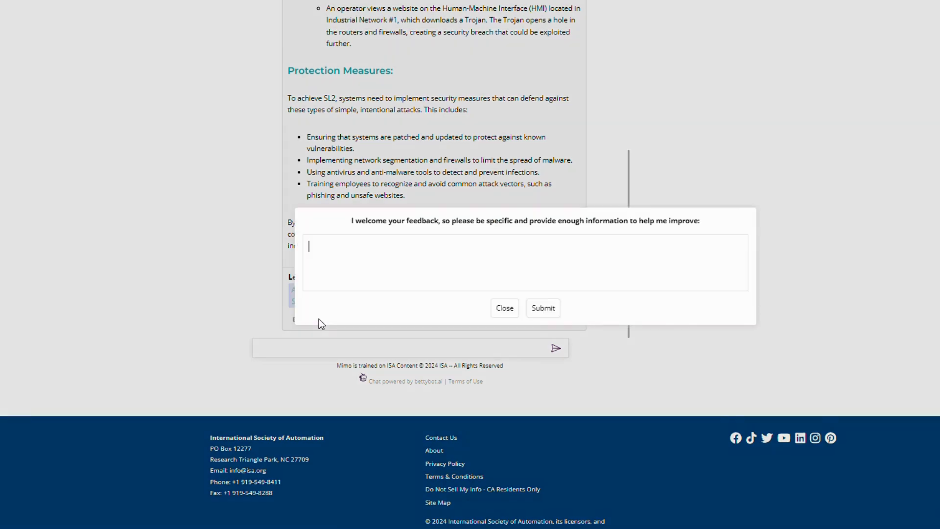